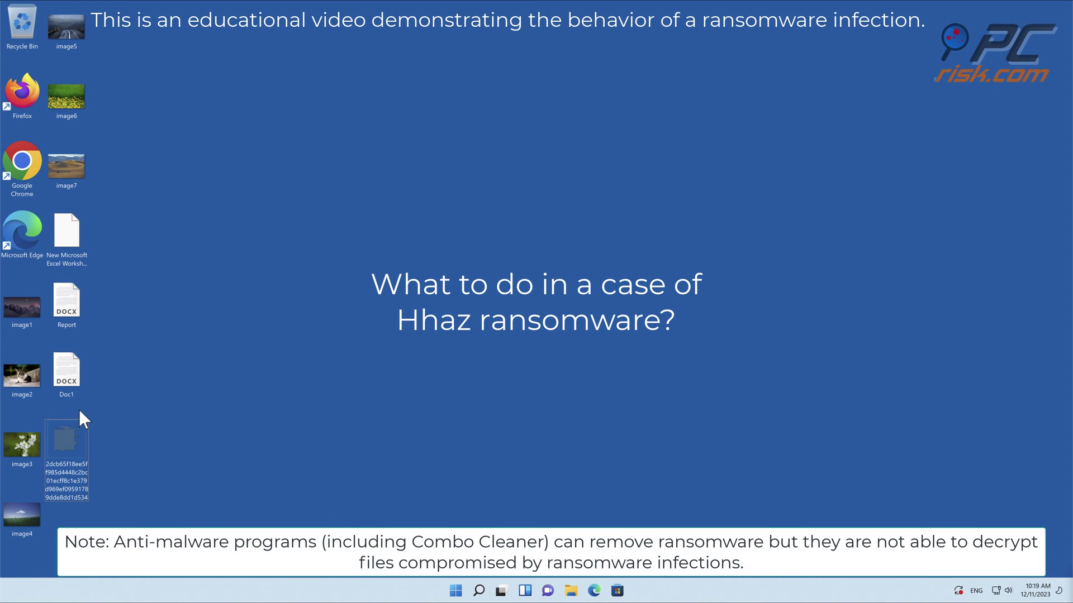
View image1, then run the malware file as administrator to encrypt the desktop files
{"action": "double_click", "coordinate": [22, 307]}
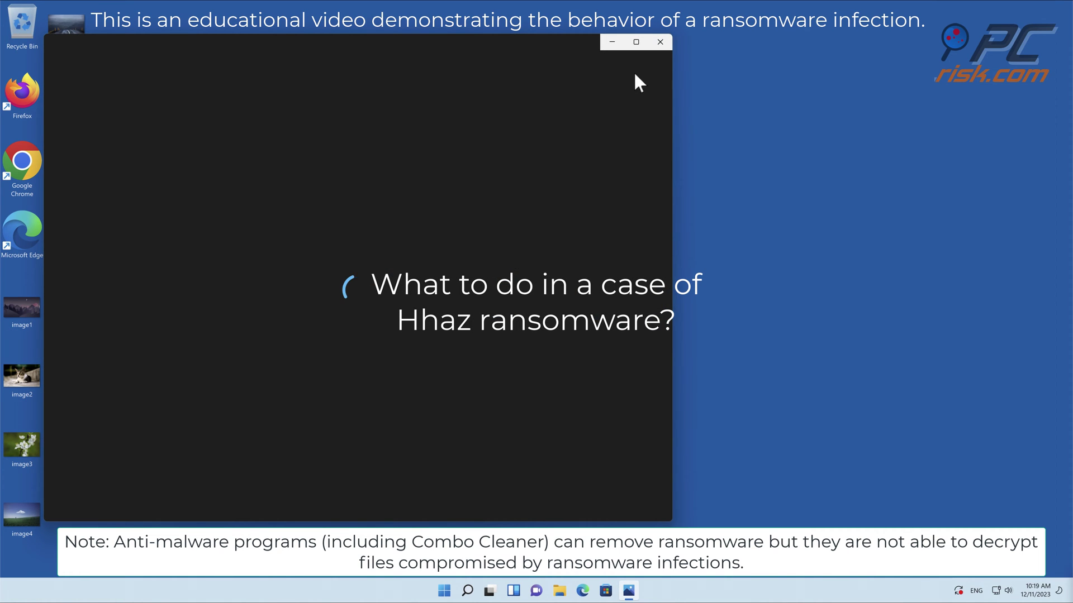
{"action": "left_click", "coordinate": [667, 38]}
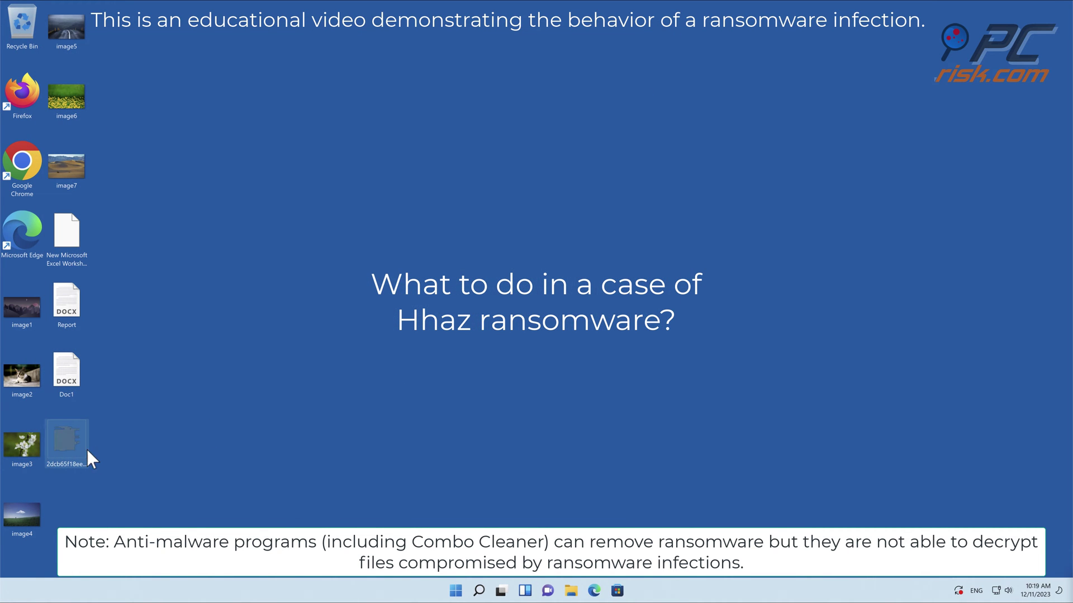
{"action": "right_click", "coordinate": [59, 435]}
{"action": "left_click", "coordinate": [151, 333]}
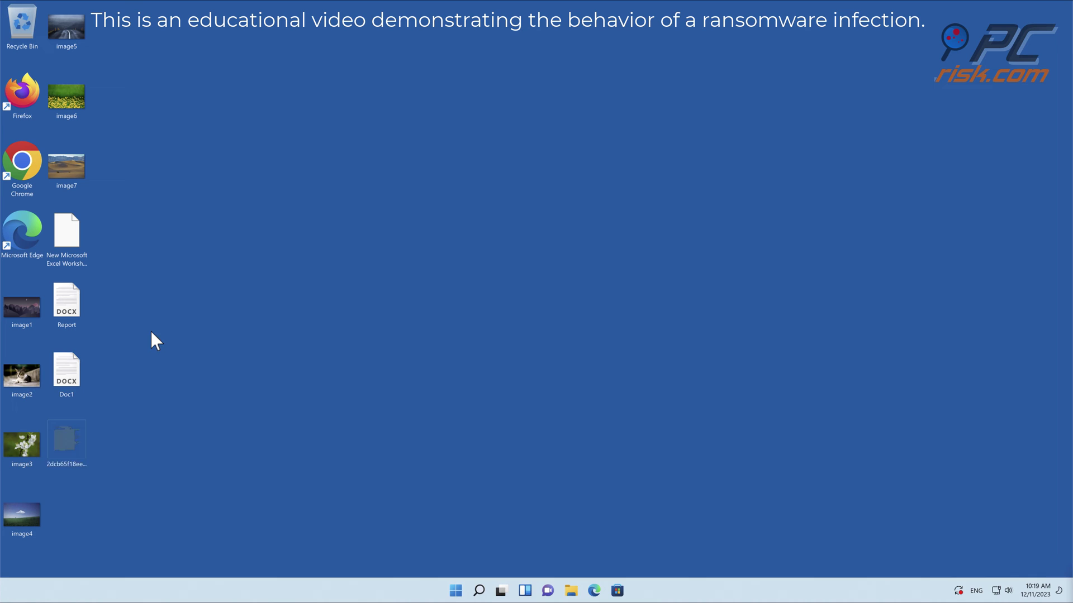
{"action": "left_click", "coordinate": [494, 390]}
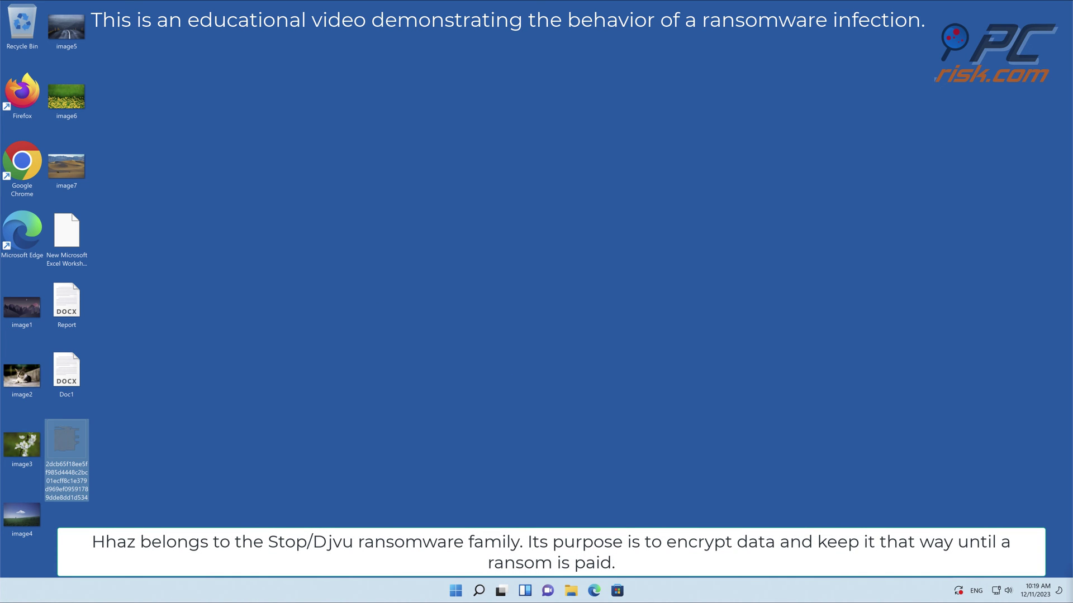
{"action": "left_click", "coordinate": [495, 285]}
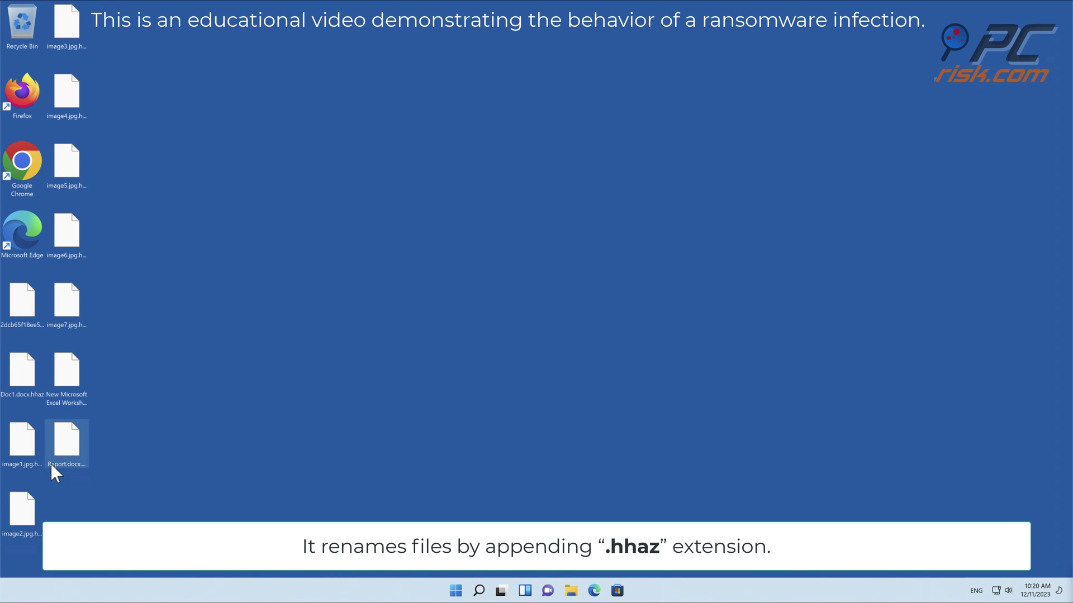
Try opening the encrypted image1, then browse C:\Users to the profile folder and open _readme
{"action": "double_click", "coordinate": [23, 442]}
{"action": "left_click", "coordinate": [222, 446]}
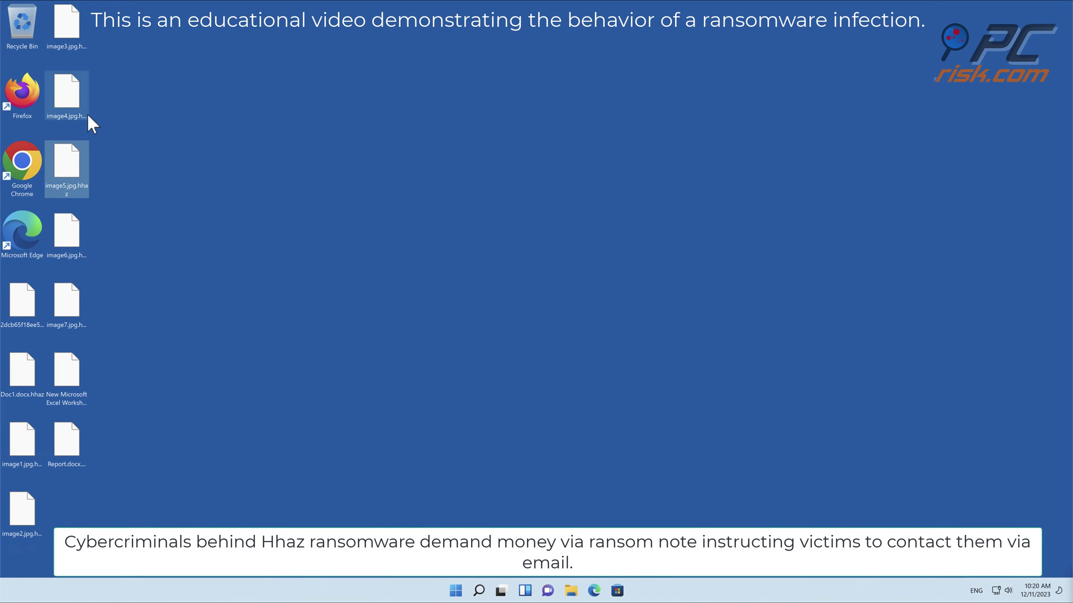
{"action": "left_click", "coordinate": [570, 593]}
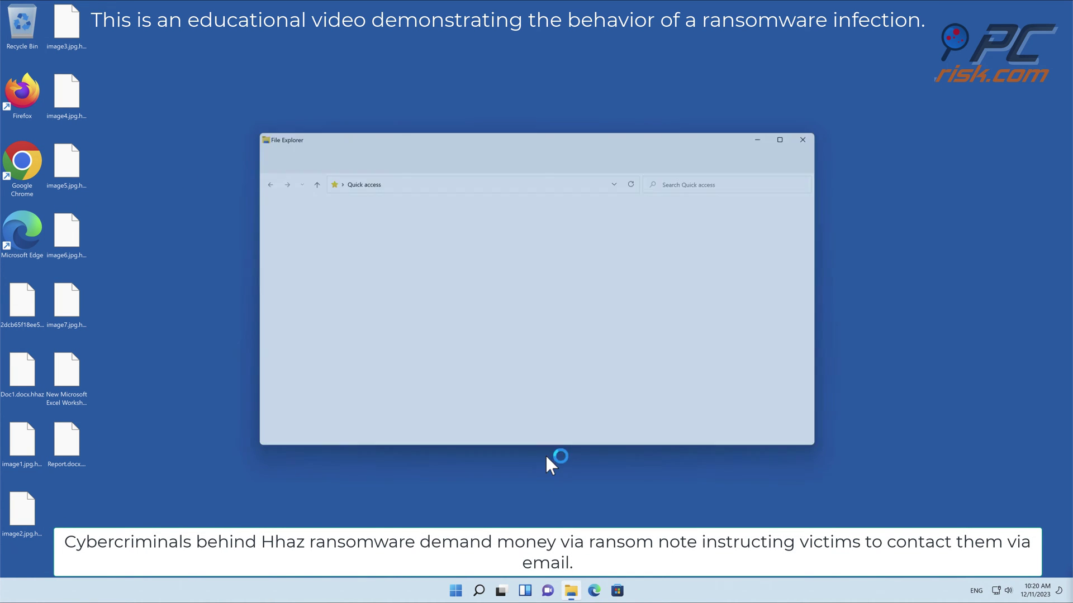
{"action": "left_click", "coordinate": [291, 330]}
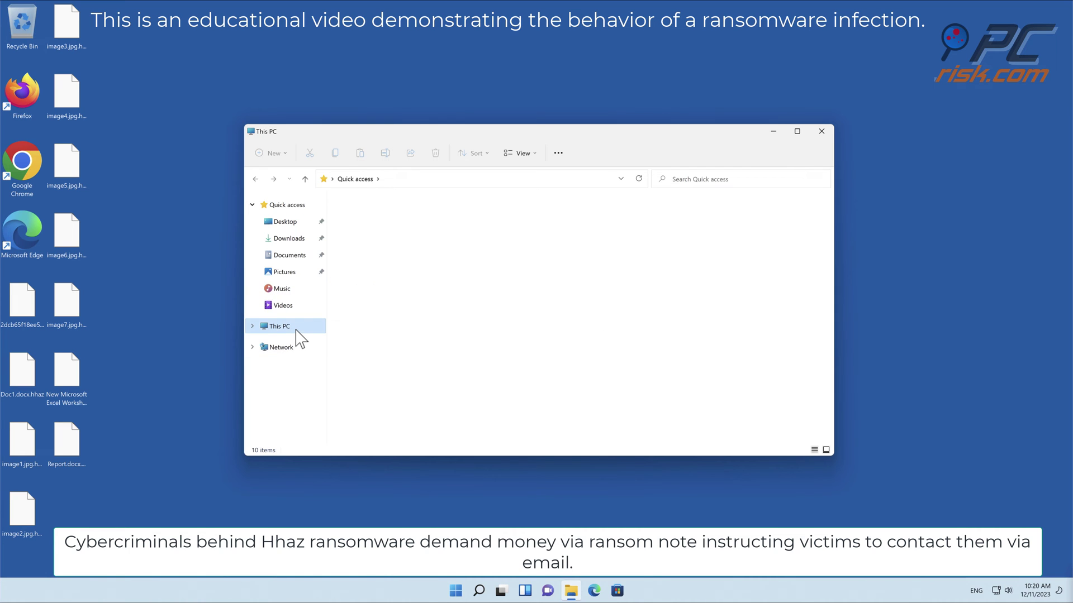
{"action": "double_click", "coordinate": [410, 290]}
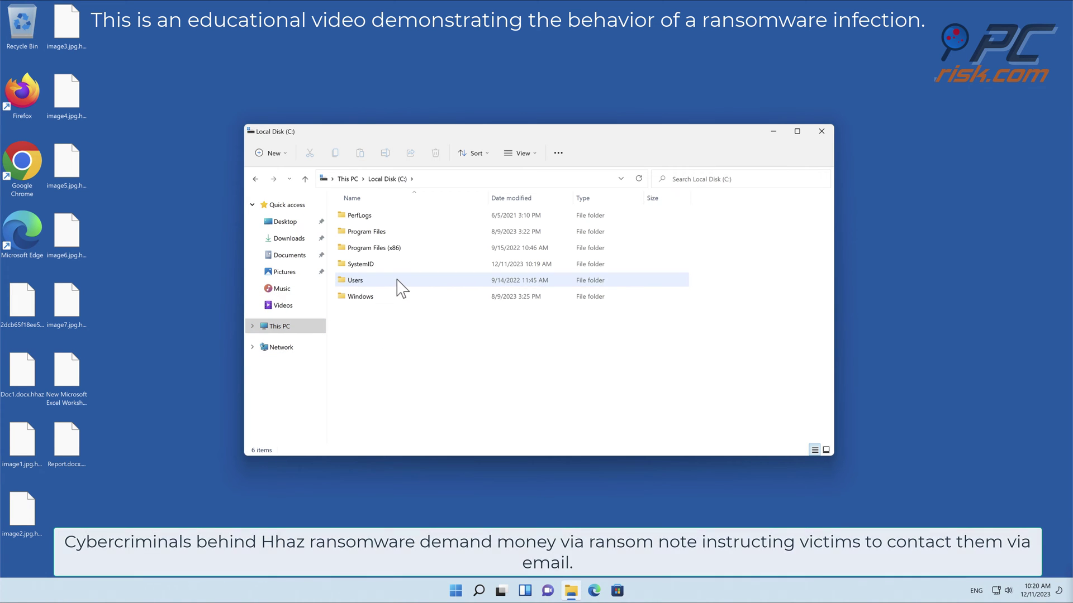
{"action": "double_click", "coordinate": [397, 283]}
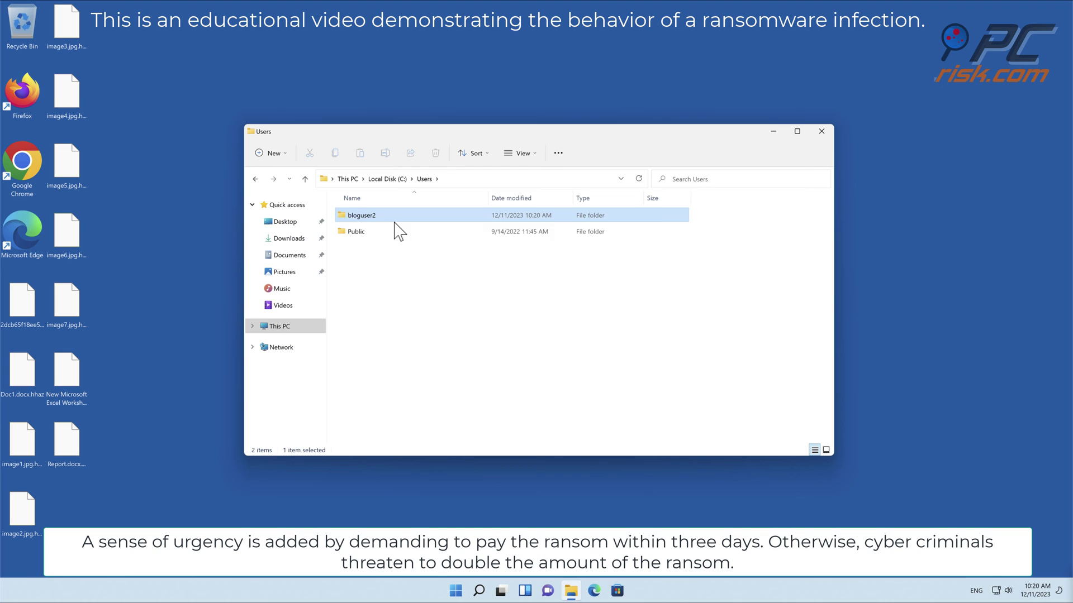
{"action": "double_click", "coordinate": [392, 216]}
{"action": "double_click", "coordinate": [390, 394]}
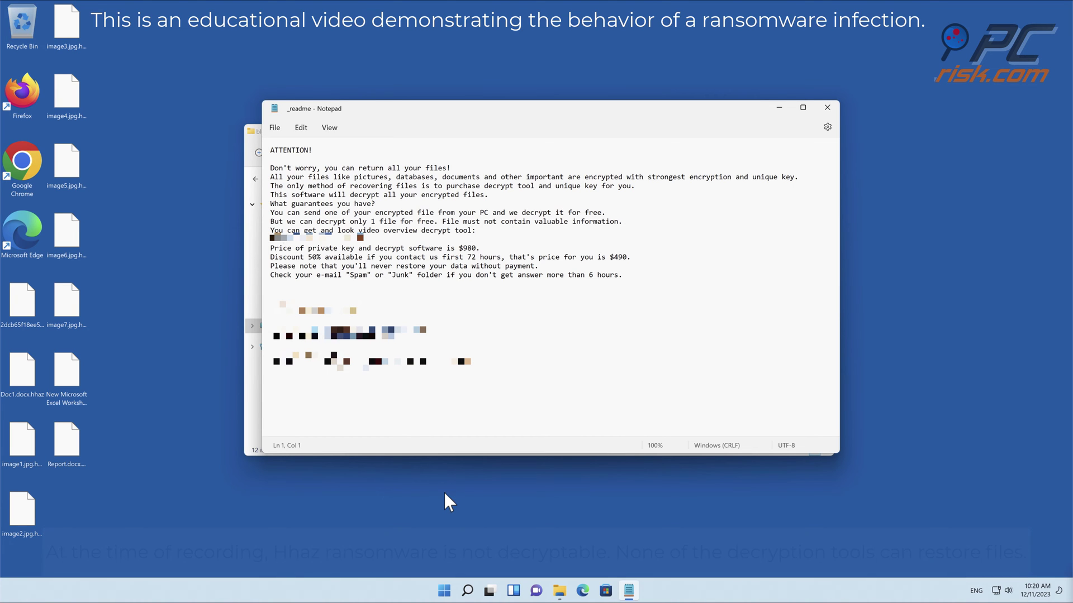
Close the _readme ransom note in Notepad after reading it
{"action": "left_click", "coordinate": [828, 107]}
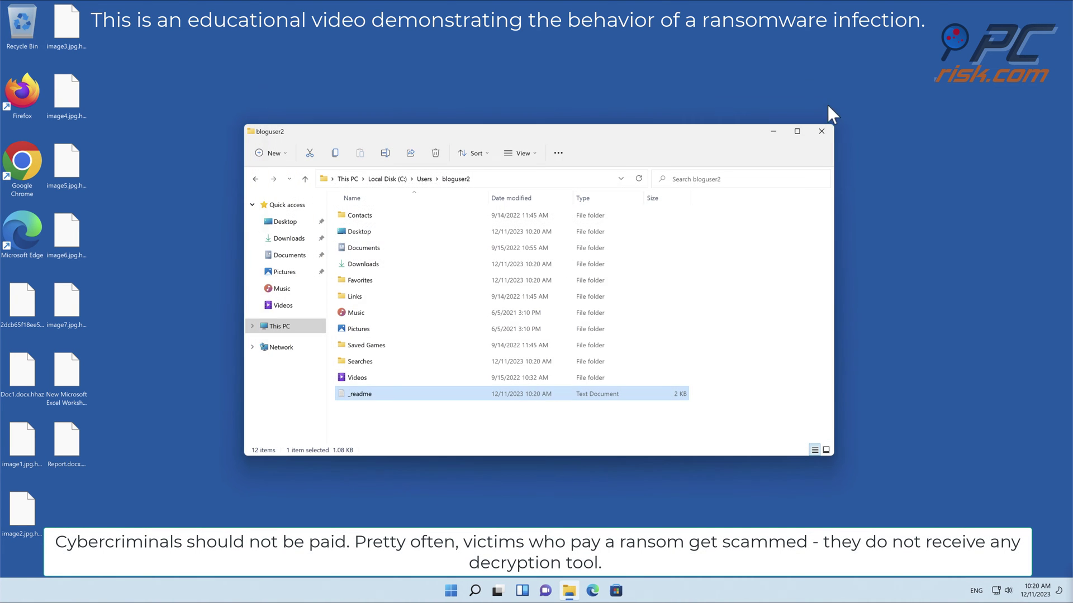
{"action": "left_click", "coordinate": [823, 132]}
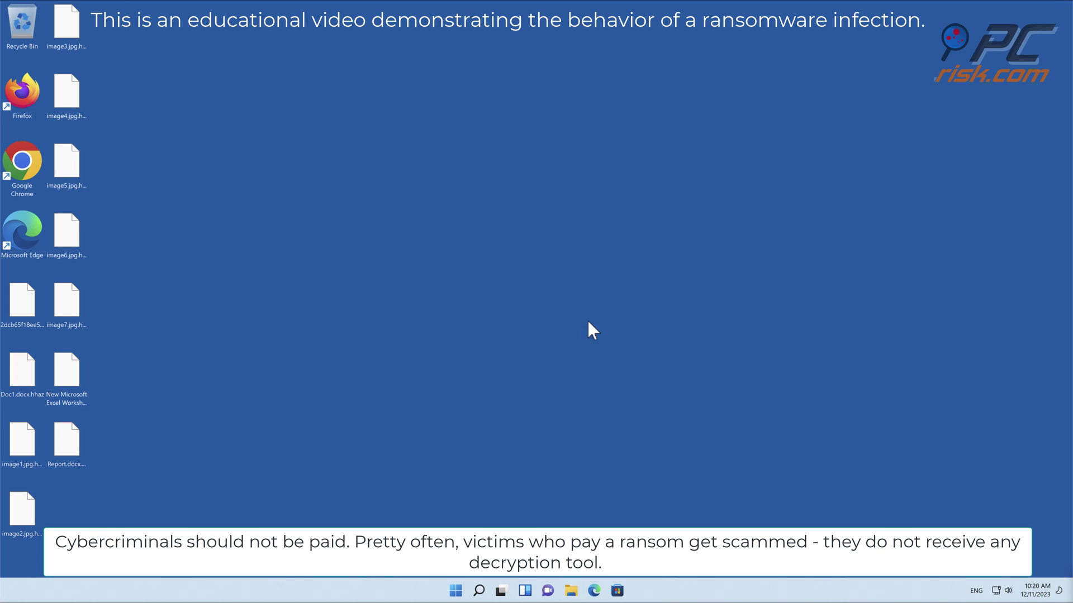
{"action": "double_click", "coordinate": [41, 245]}
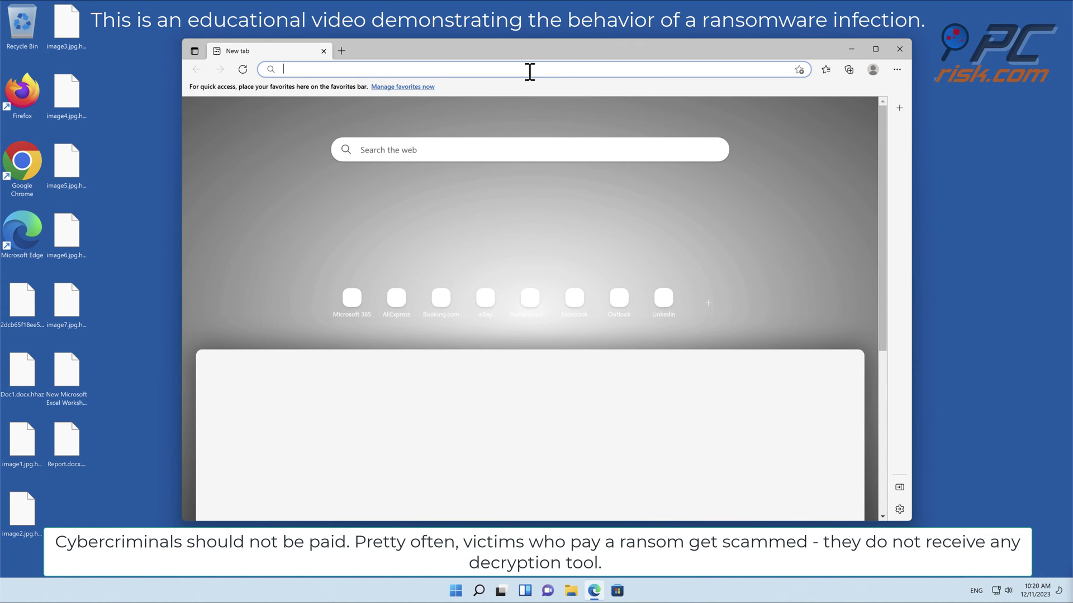
{"action": "type", "text": "www.comb"}
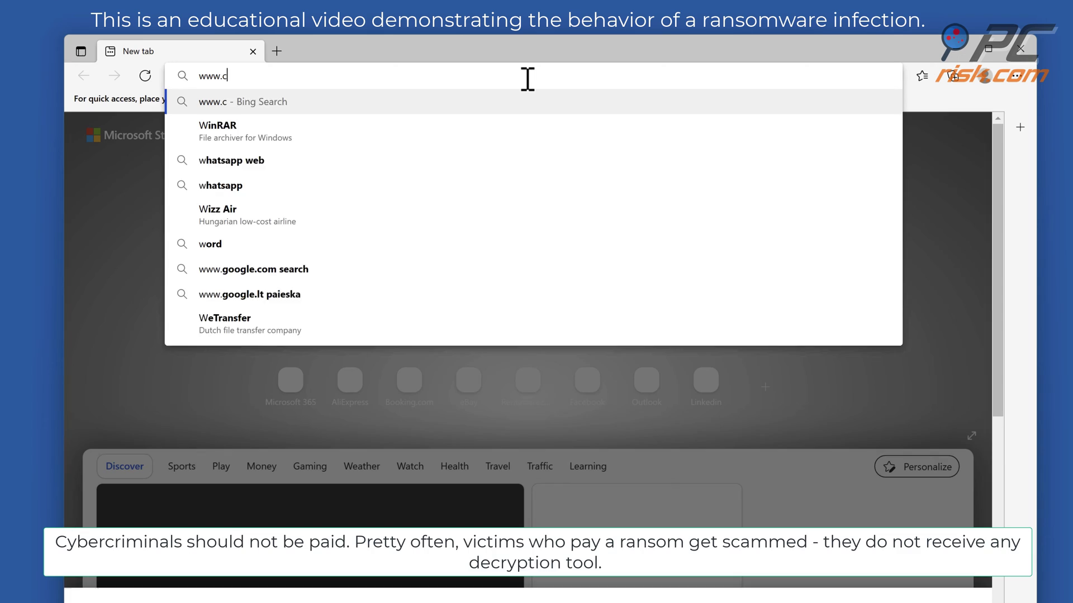
{"action": "type", "text": "ocleaner.com"}
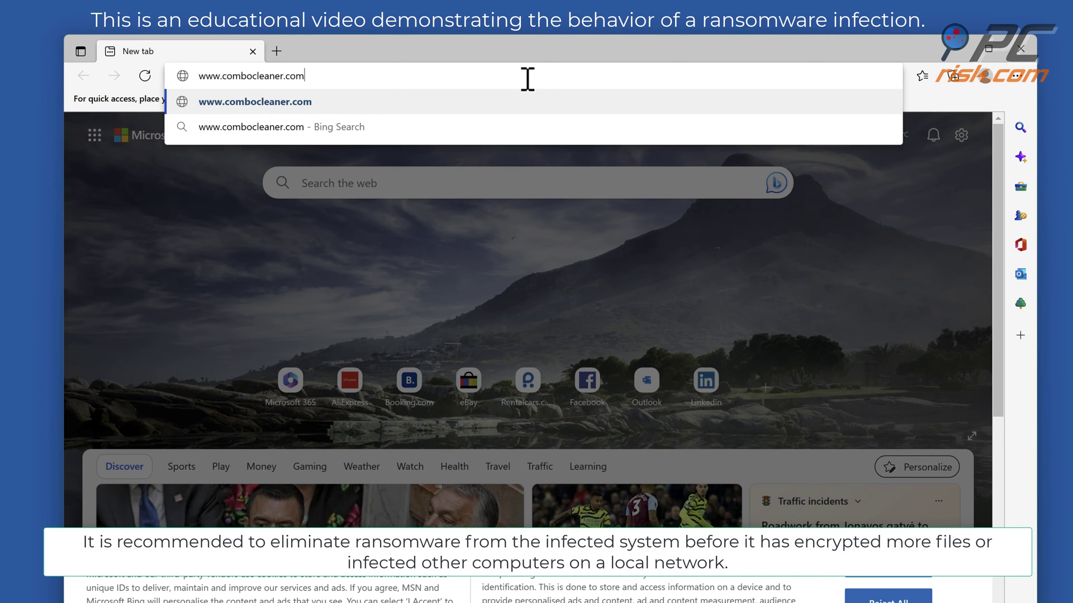
{"action": "key", "text": "Return"}
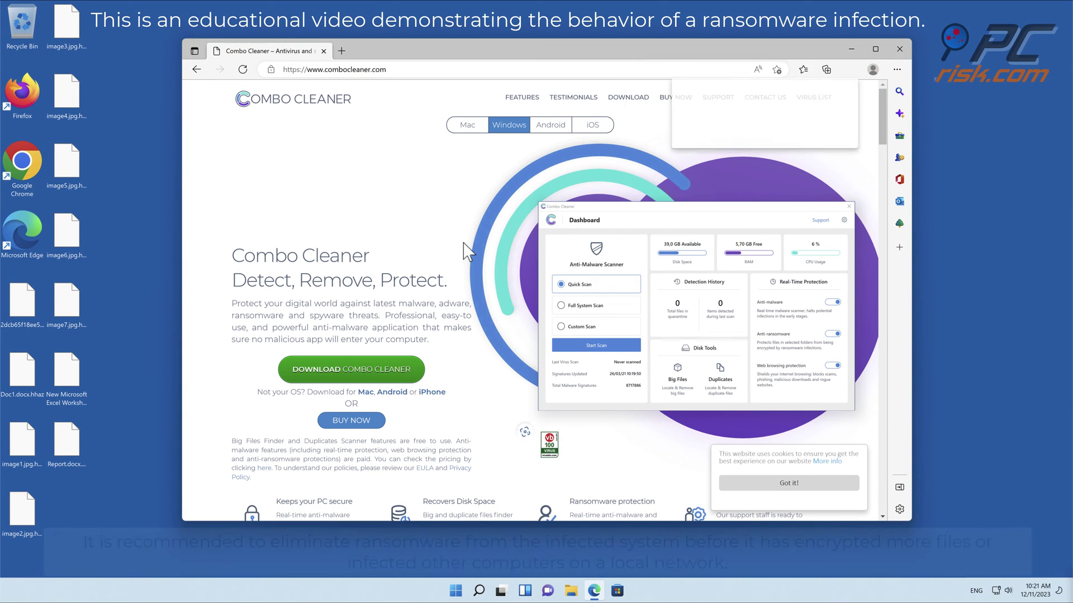
Run CCSetup.exe with elevation approved, close Edge, and install Combo Cleaner to the default folder
{"action": "left_click", "coordinate": [746, 118]}
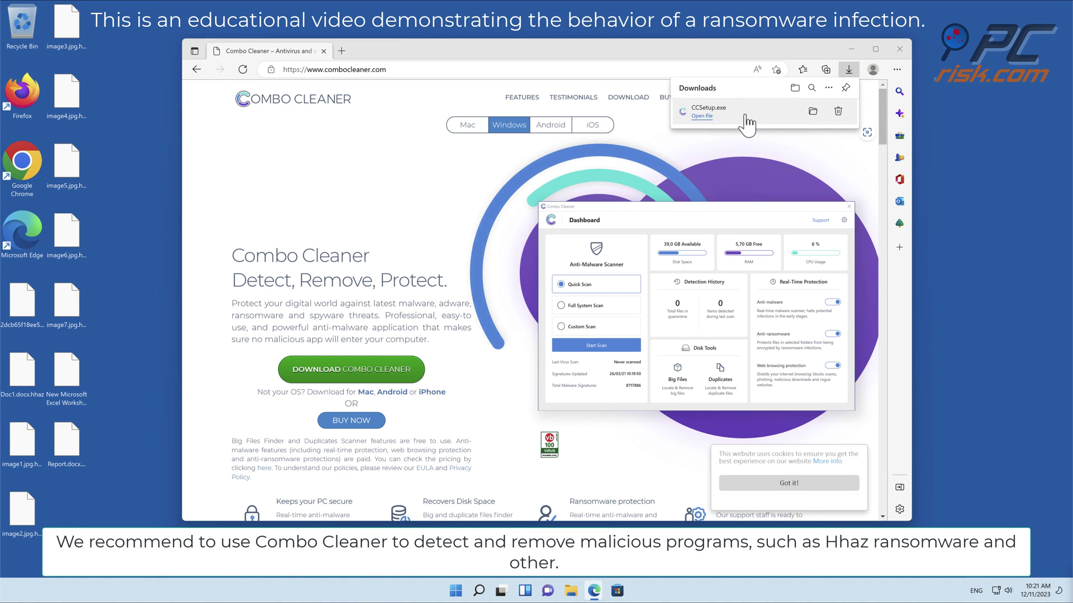
{"action": "left_click", "coordinate": [517, 378]}
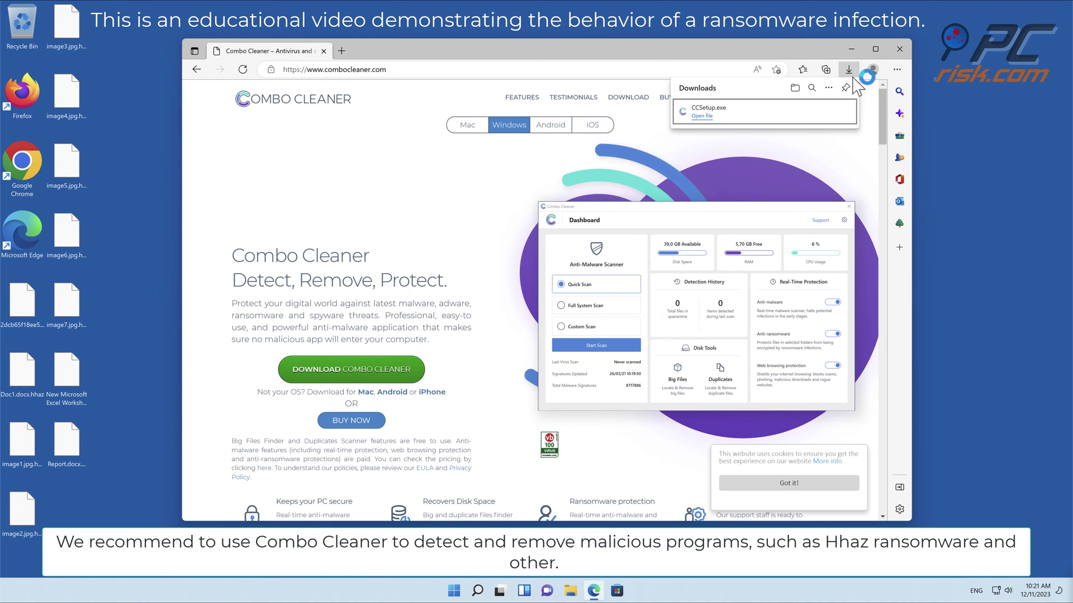
{"action": "left_click", "coordinate": [900, 48]}
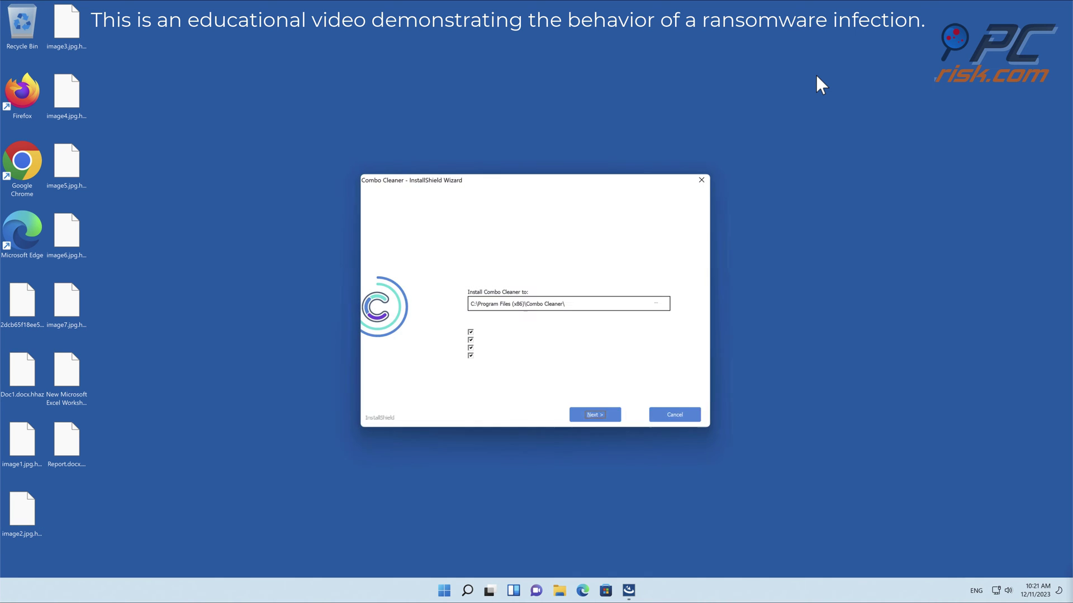
{"action": "left_click", "coordinate": [613, 421]}
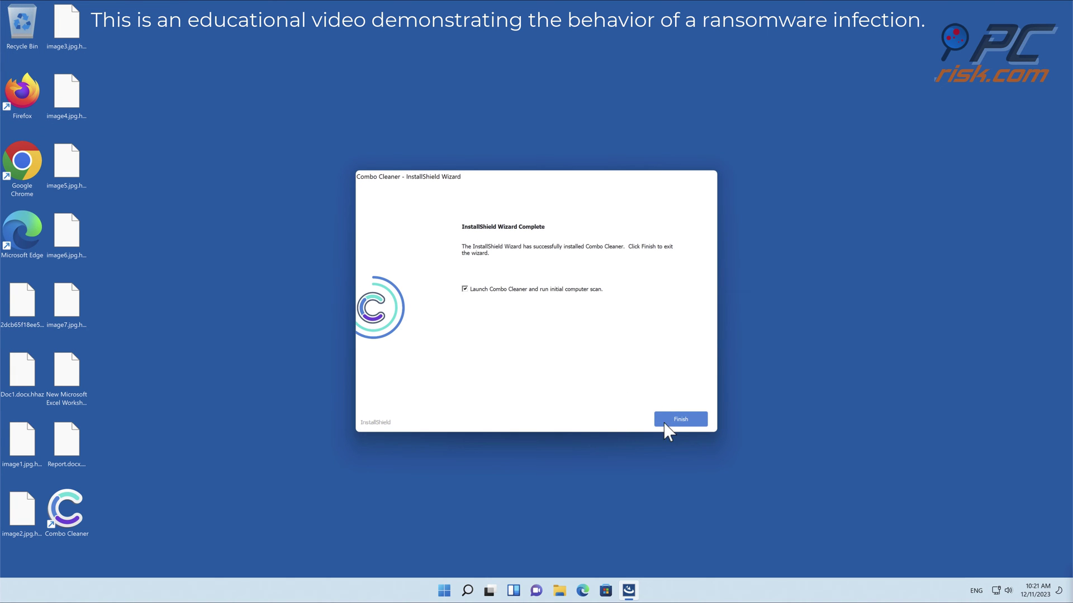
Finish setup and let Combo Cleaner's initial scan run until it reports Trojan.Femato.2
{"action": "left_click", "coordinate": [668, 419]}
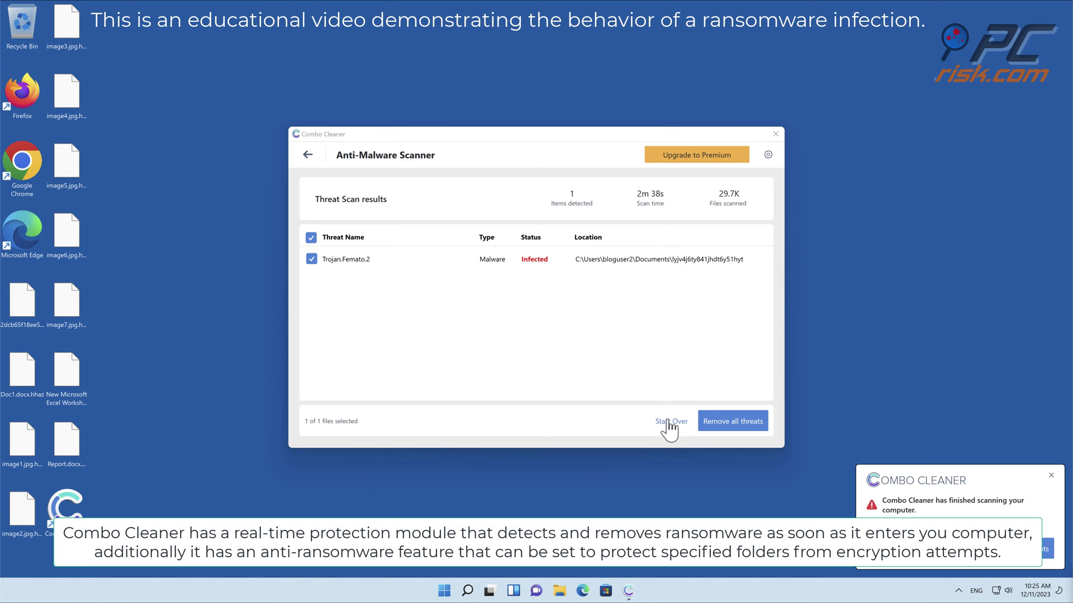
Activate the Combo Cleaner license and move Trojan.Femato.2 to quarantine
{"action": "left_click", "coordinate": [731, 427]}
{"action": "left_click", "coordinate": [403, 414]}
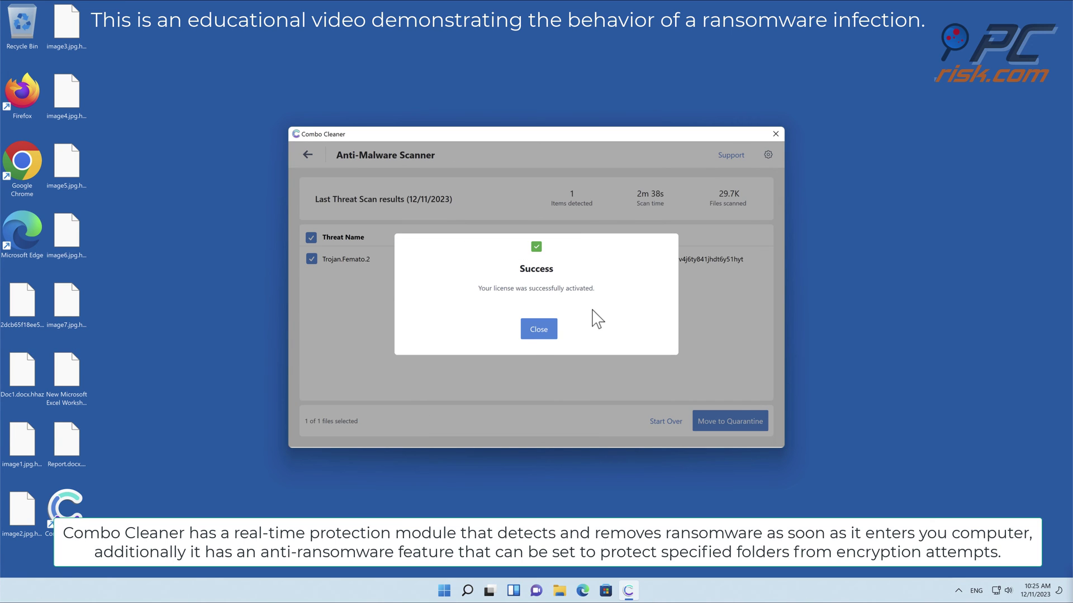
{"action": "left_click", "coordinate": [537, 330]}
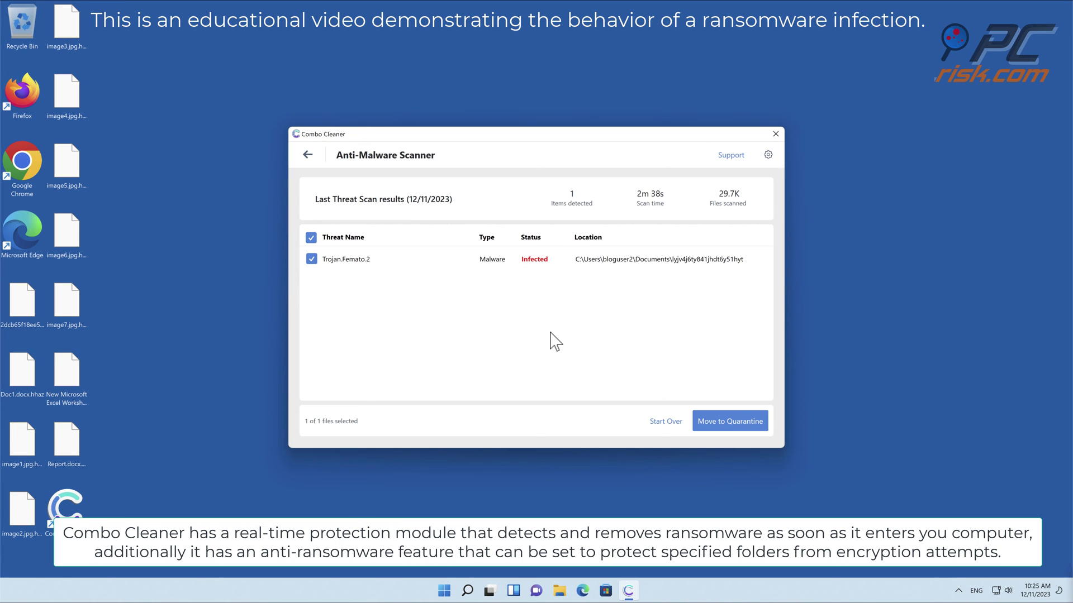
{"action": "left_click", "coordinate": [733, 424]}
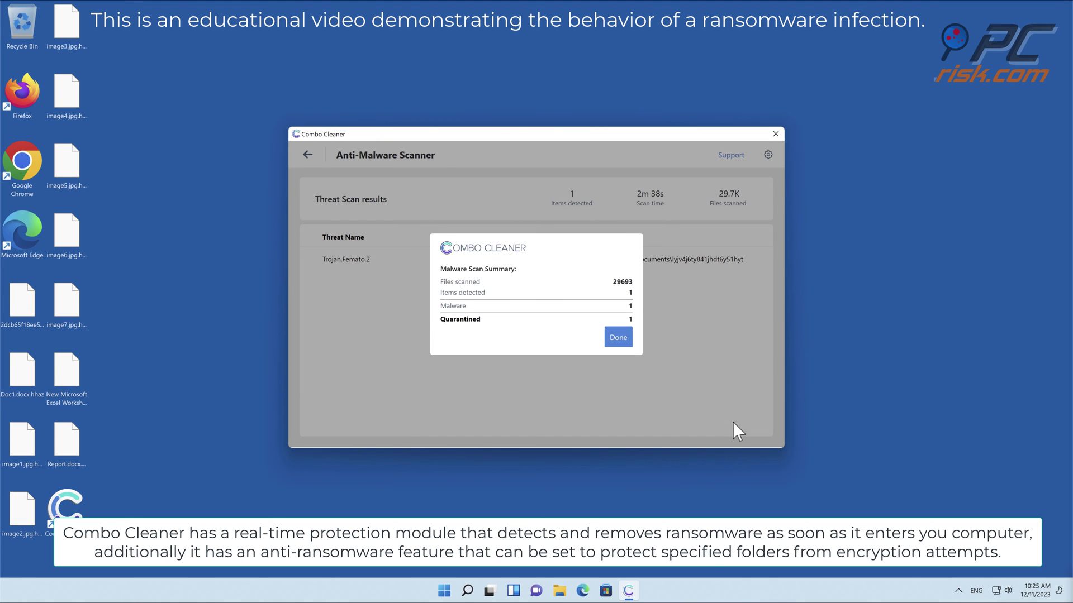
{"action": "left_click", "coordinate": [618, 337]}
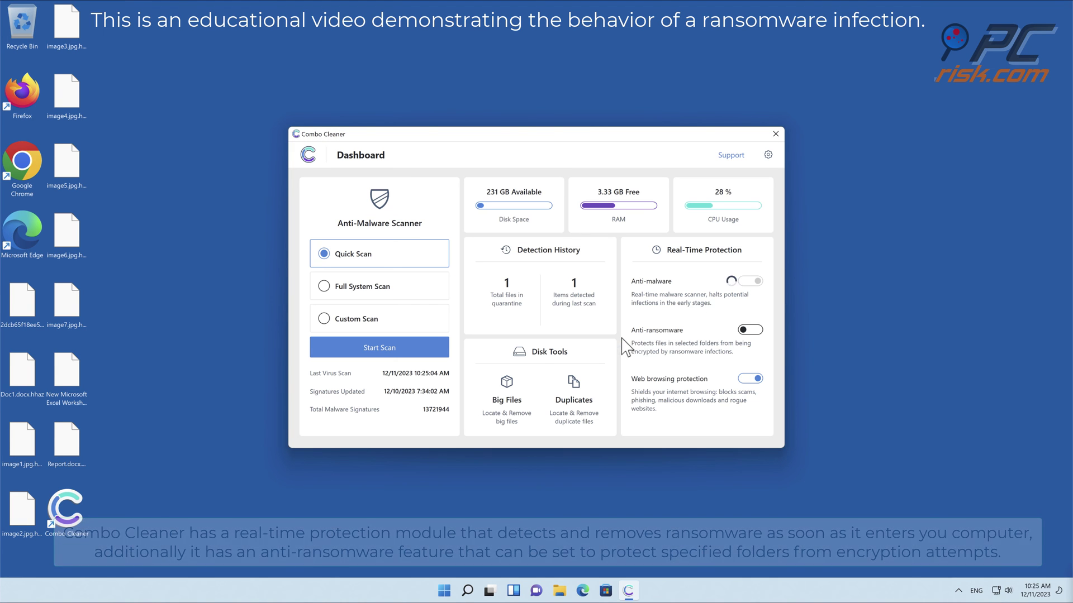
Turn on anti-ransomware protection with the Desktop added as a protected folder
{"action": "left_click", "coordinate": [755, 333]}
{"action": "left_click", "coordinate": [568, 283]}
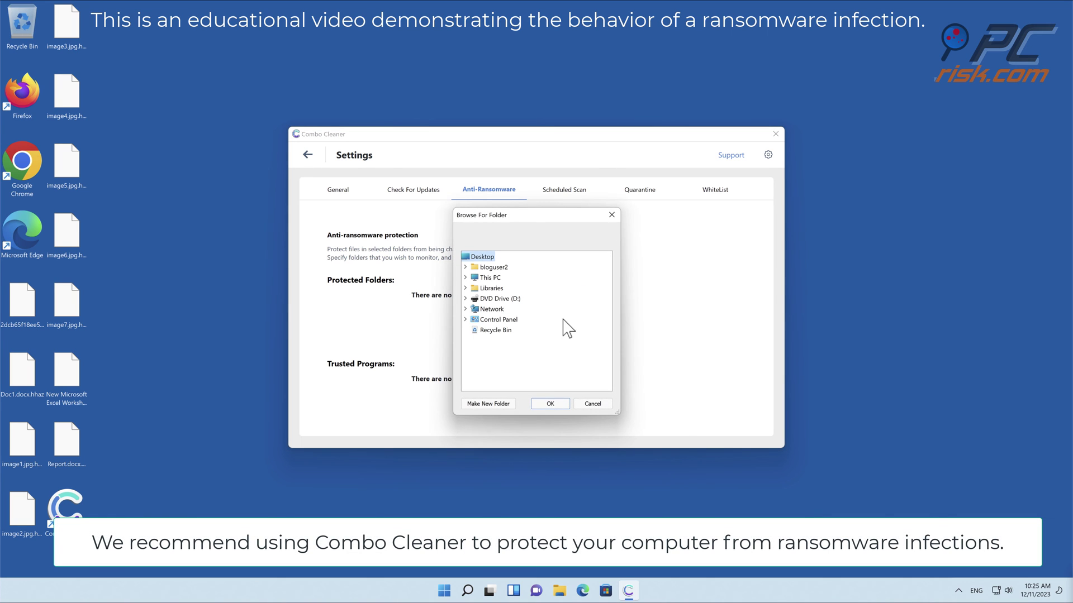
{"action": "left_click", "coordinate": [551, 404]}
{"action": "left_click", "coordinate": [307, 155]}
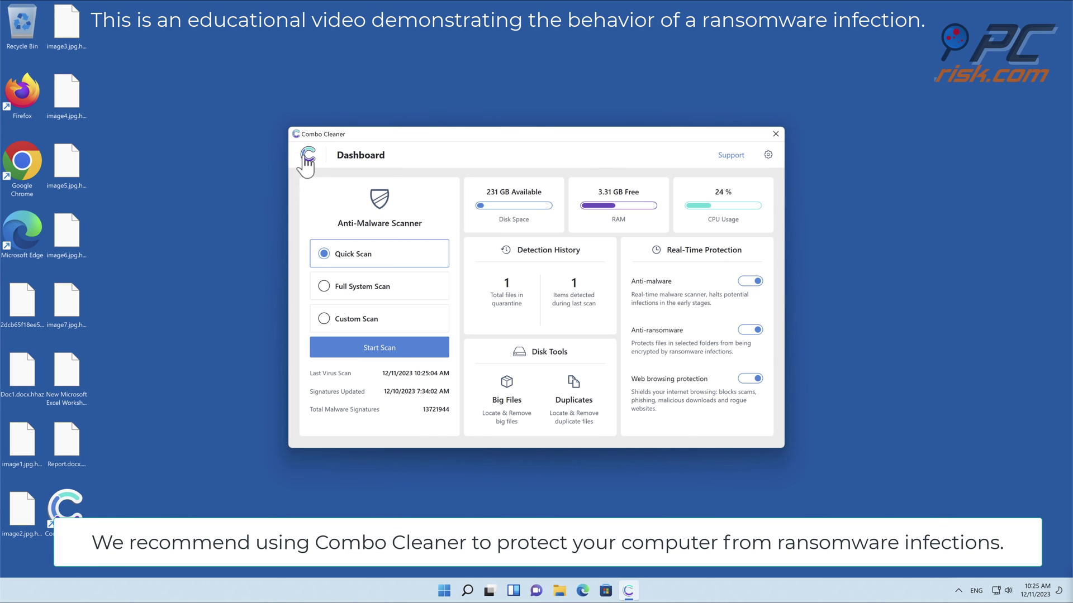
Close the Combo Cleaner window to return to the desktop
{"action": "left_click", "coordinate": [775, 135]}
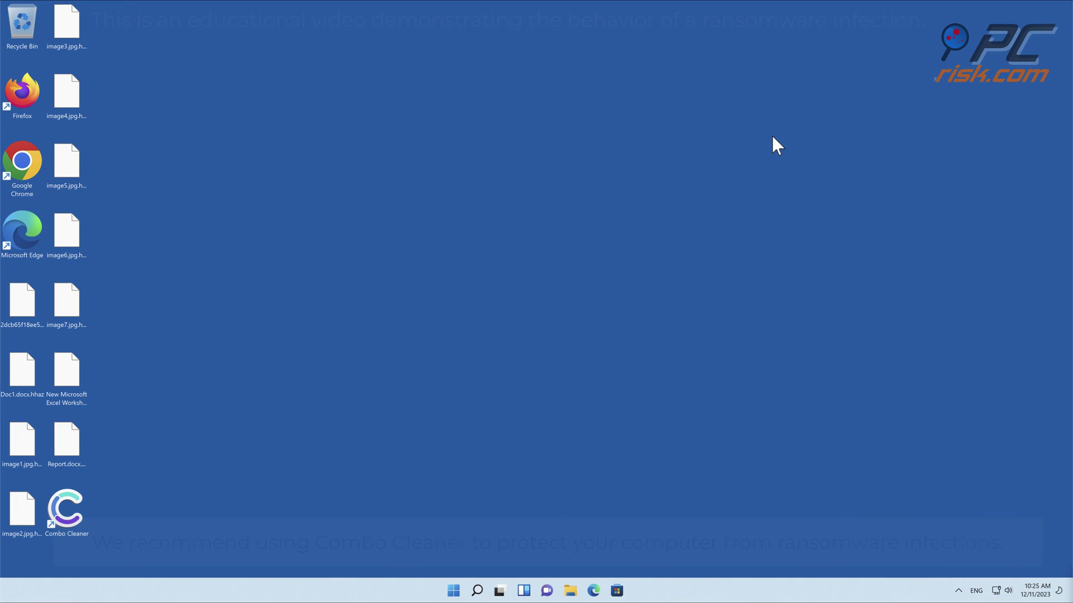